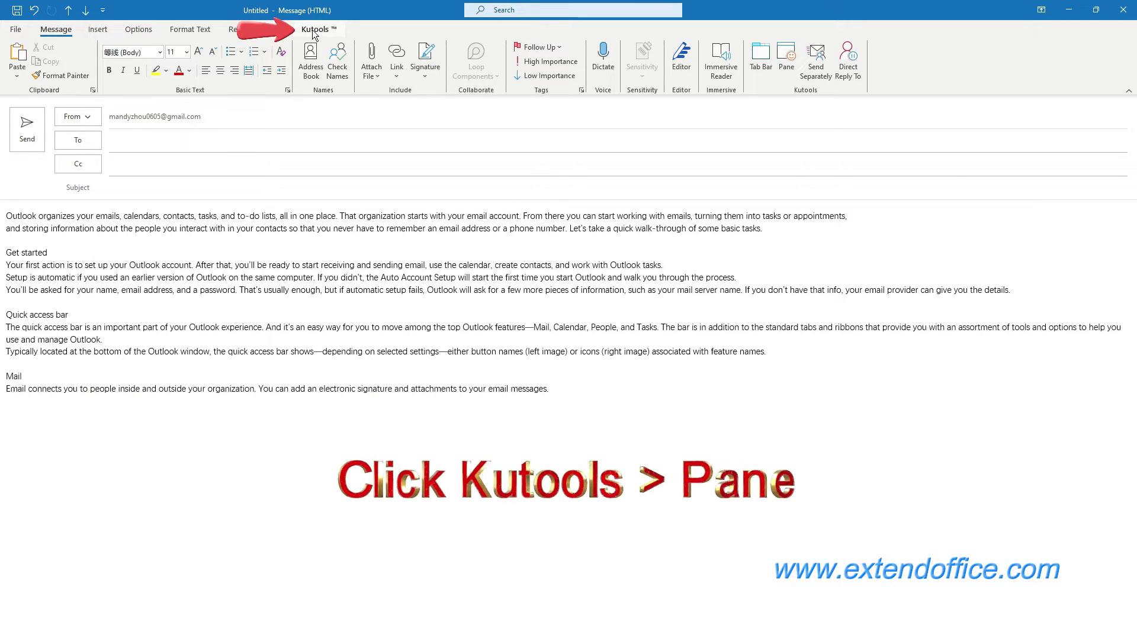
Open the Kutools Pane, widen it, and show its empty Bookmark tab
click(312, 30)
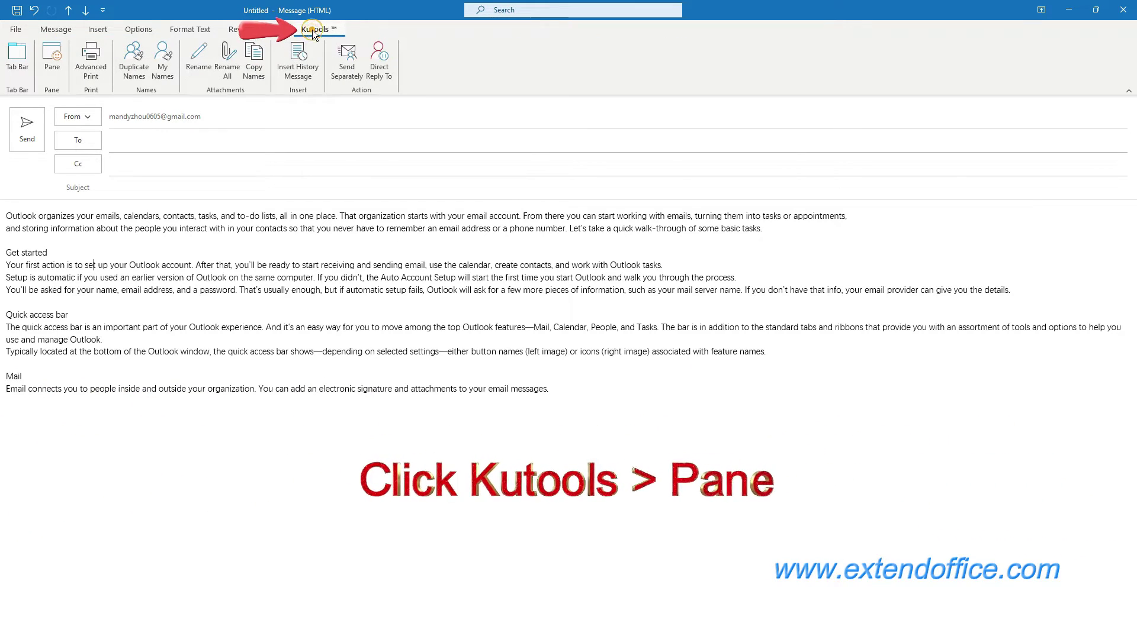
click(53, 57)
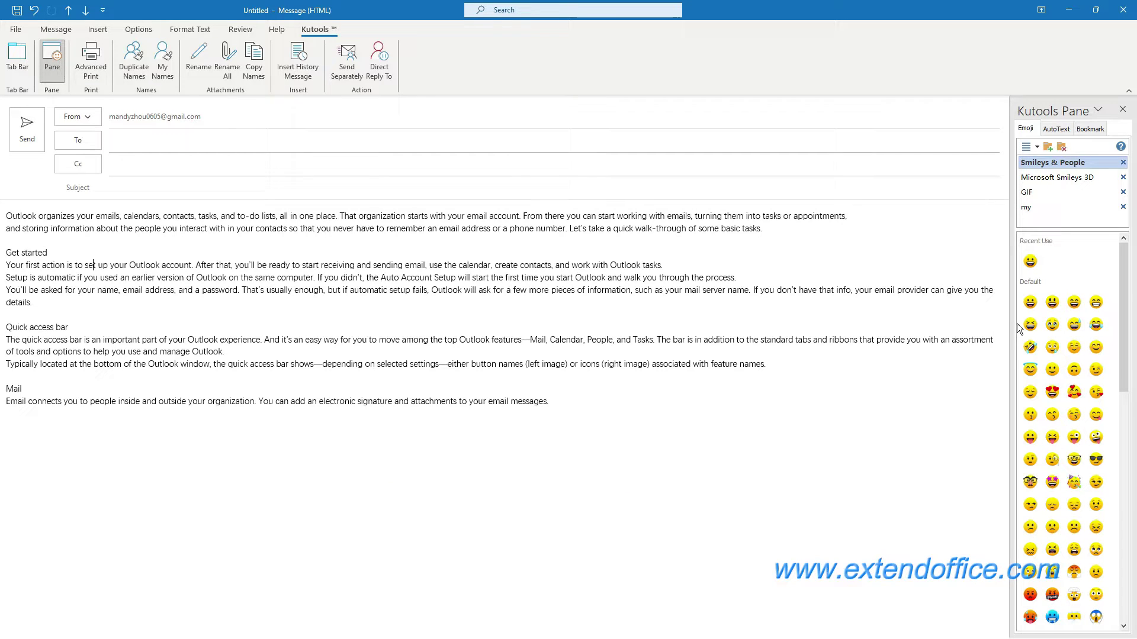
drag(1009, 319, 914, 319)
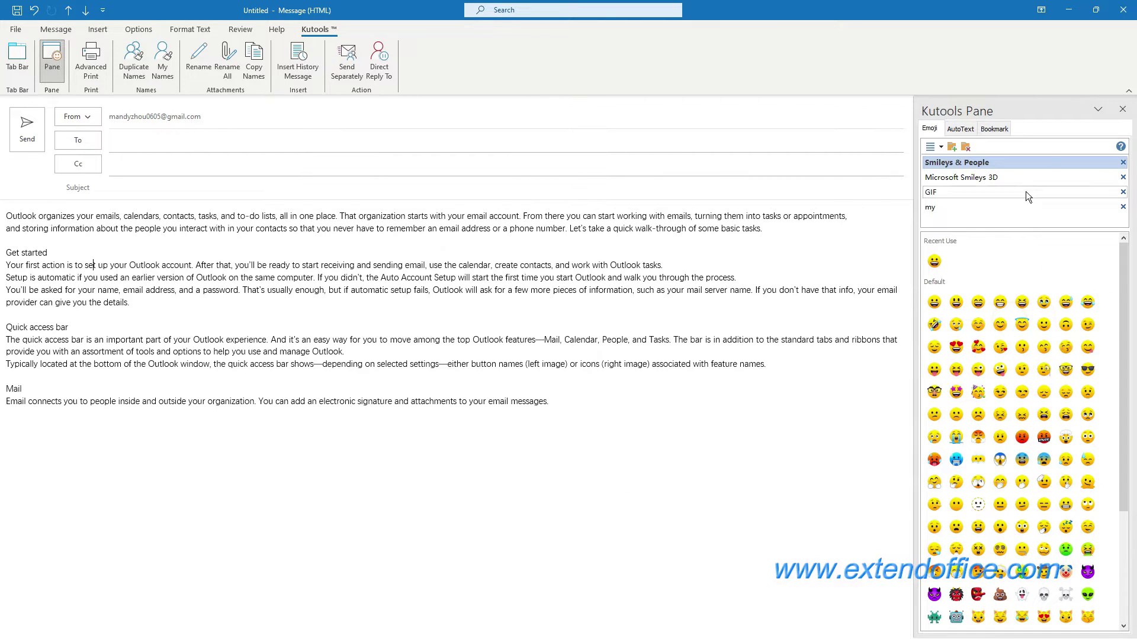
click(993, 129)
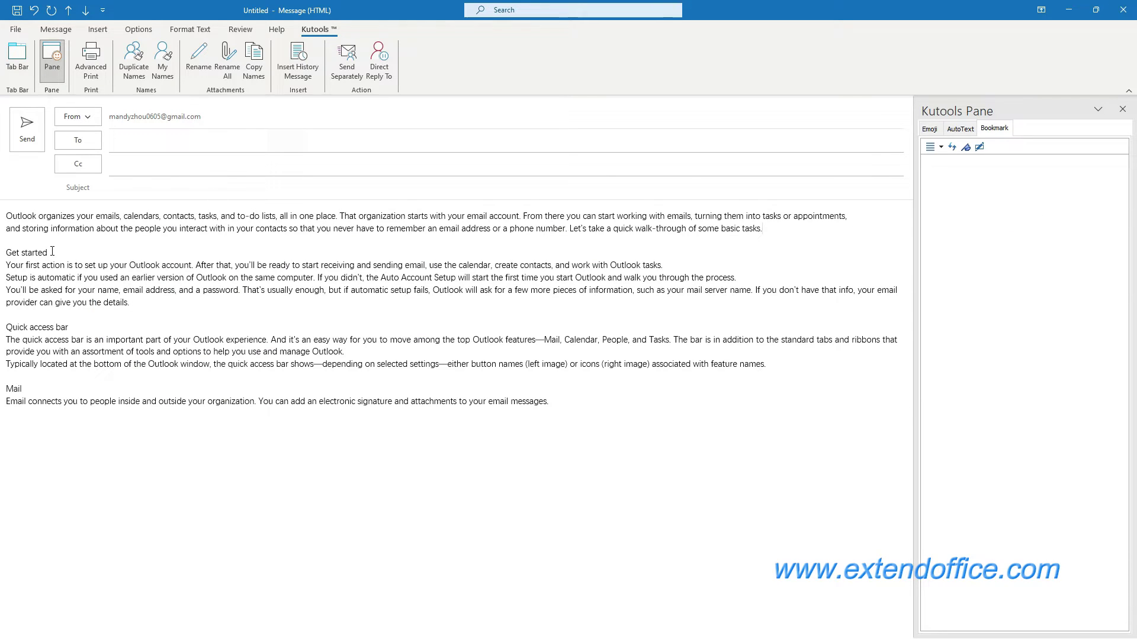
Select the 'Get started' heading and insert a bookmark named Start
drag(52, 251, 8, 252)
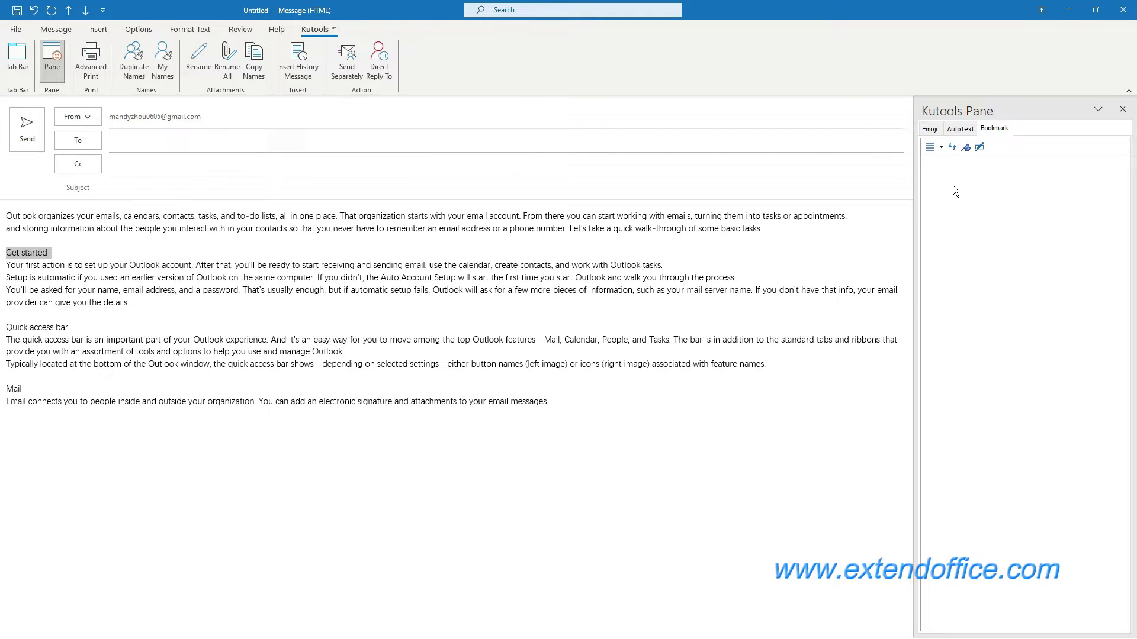
click(966, 148)
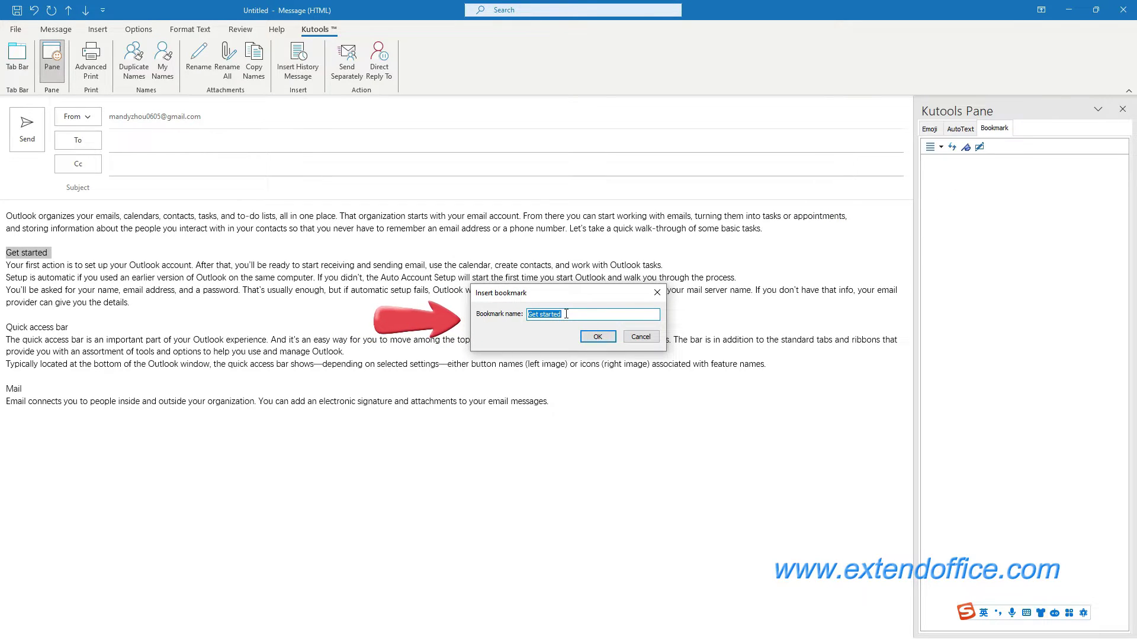
text(S)
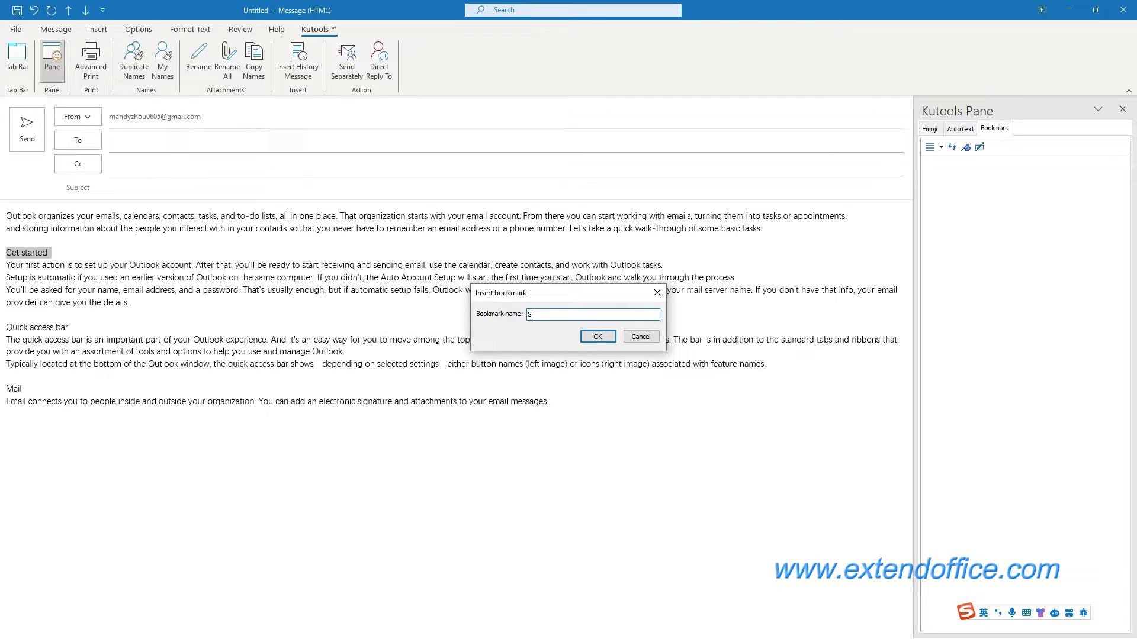
text(tart)
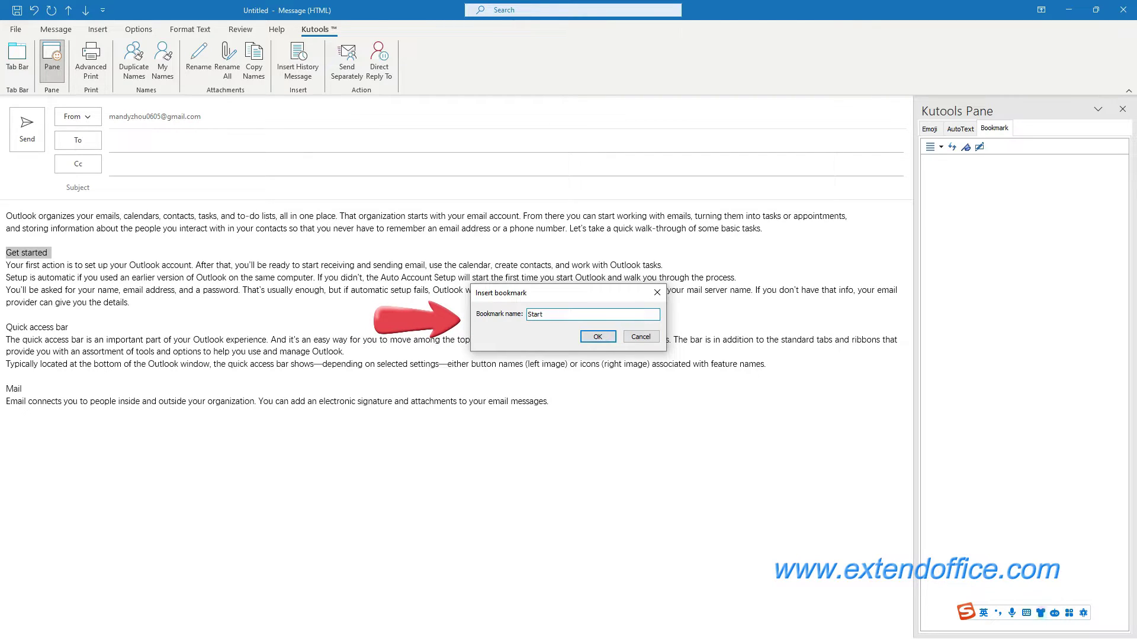
click(607, 342)
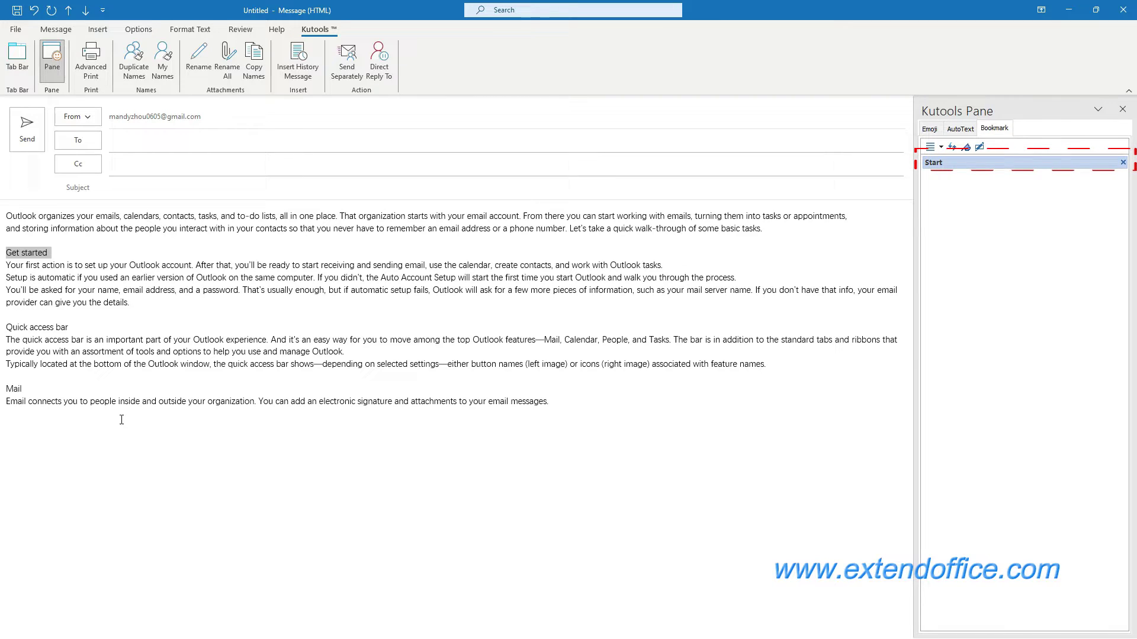
Bookmark the 'Quick access bar' heading as Bar, then select the Mail heading
drag(71, 327, 8, 330)
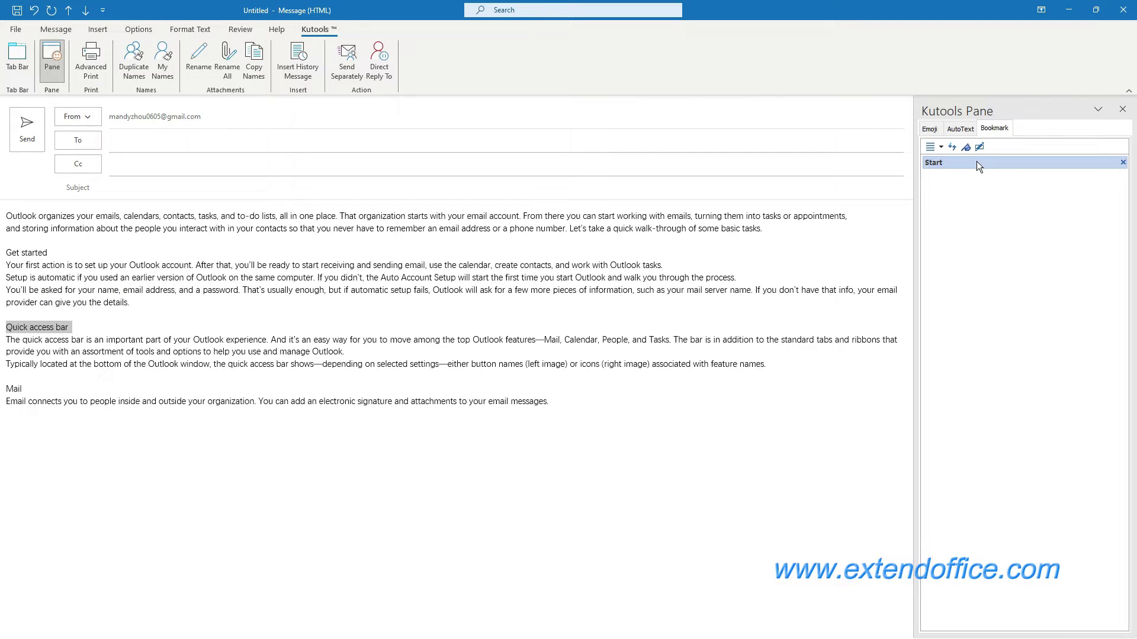
click(966, 147)
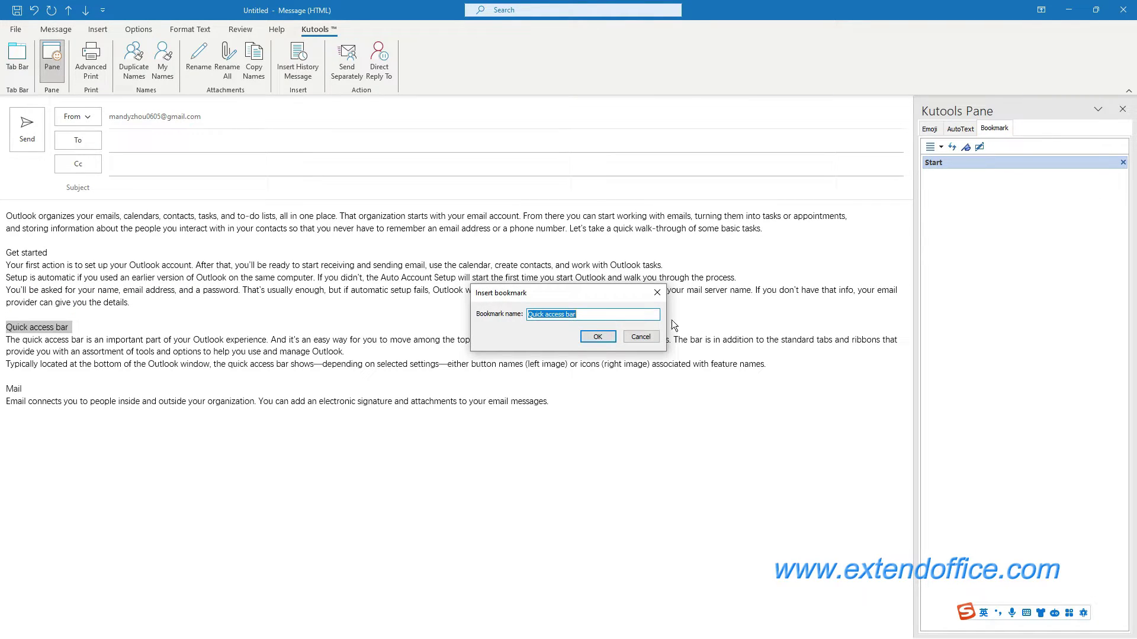
text(B)
key(Caps_Lock)
click(597, 337)
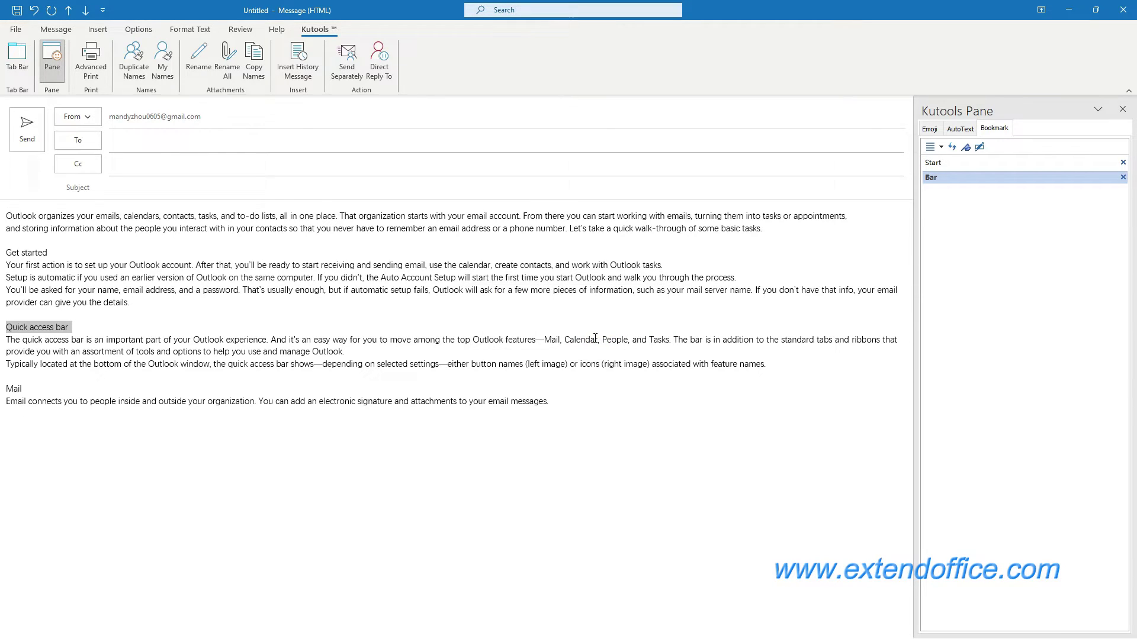
double_click(19, 389)
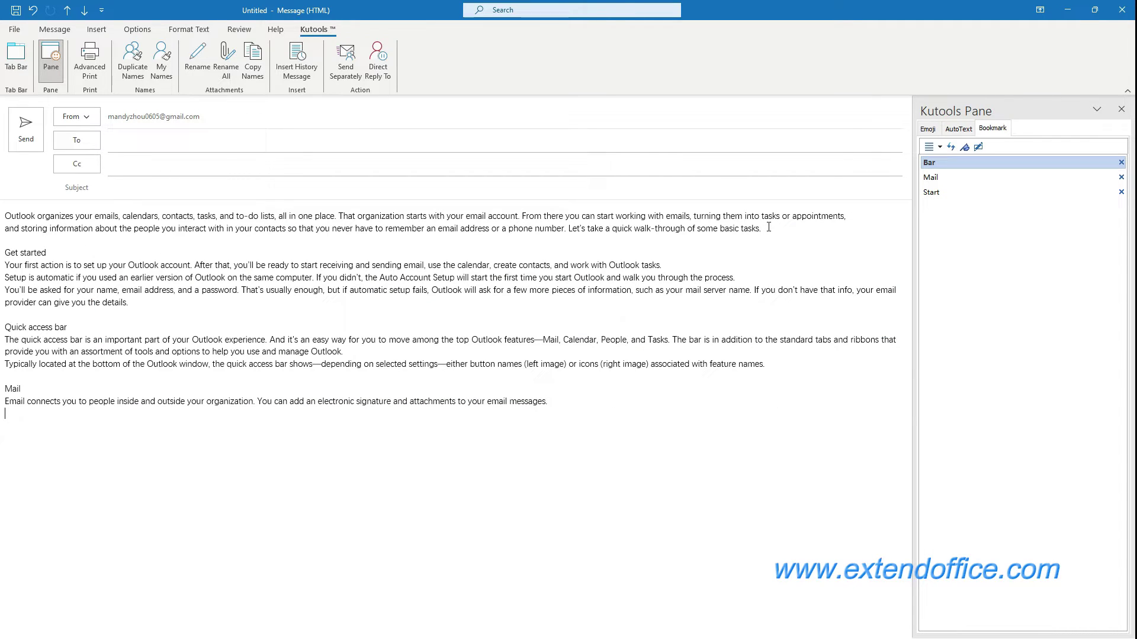
Jump to the Mail, Start and Bar headings from the Bookmark list
click(960, 179)
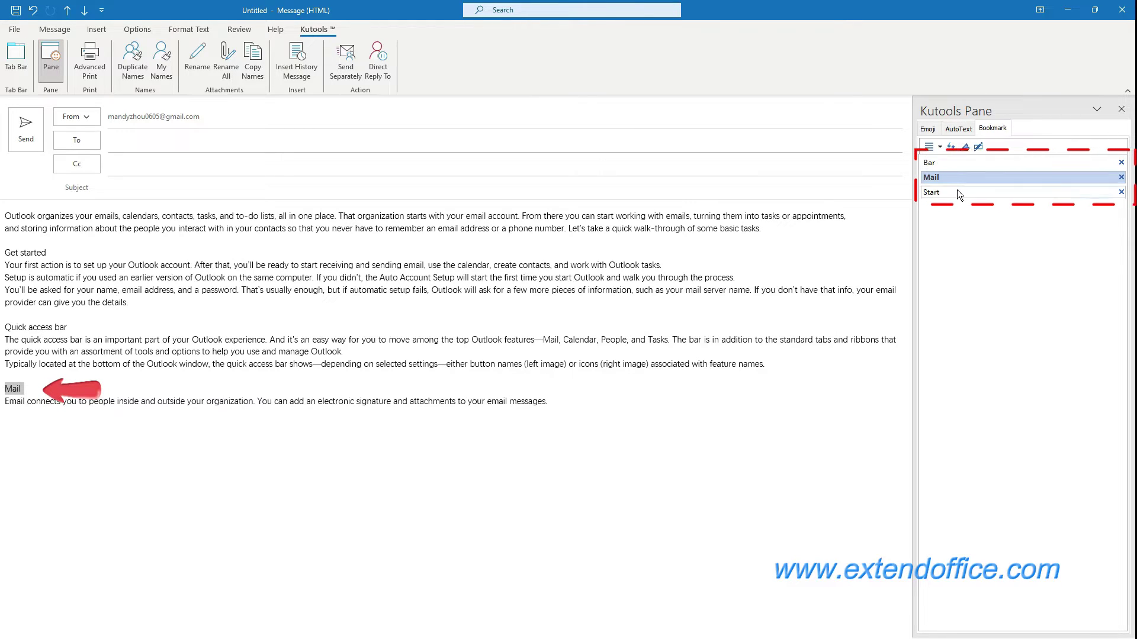
click(955, 190)
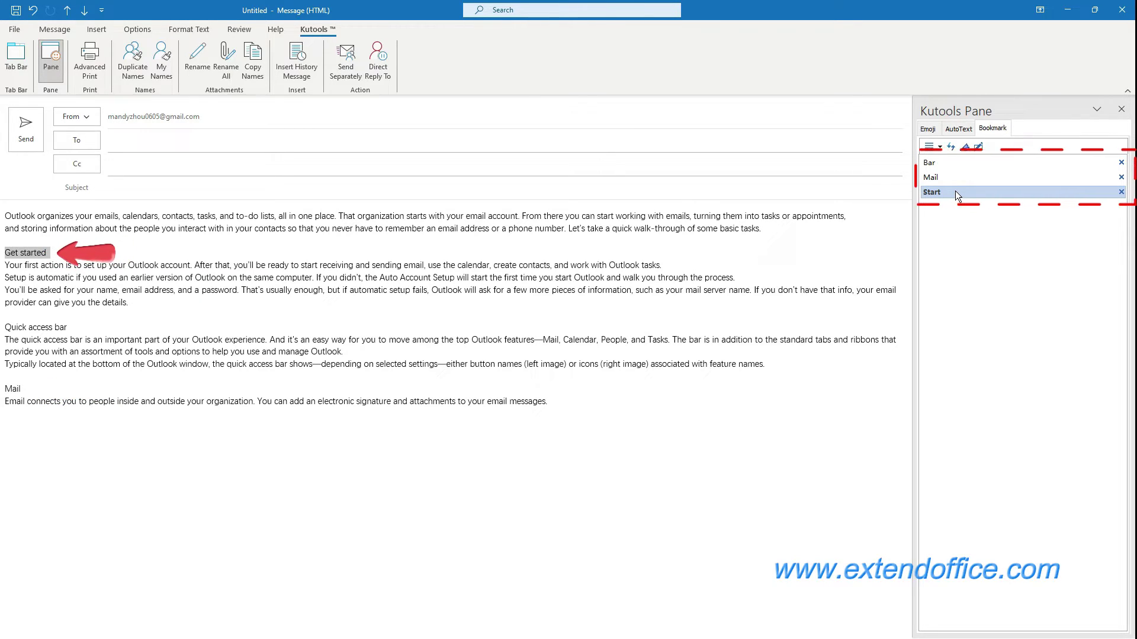
click(956, 165)
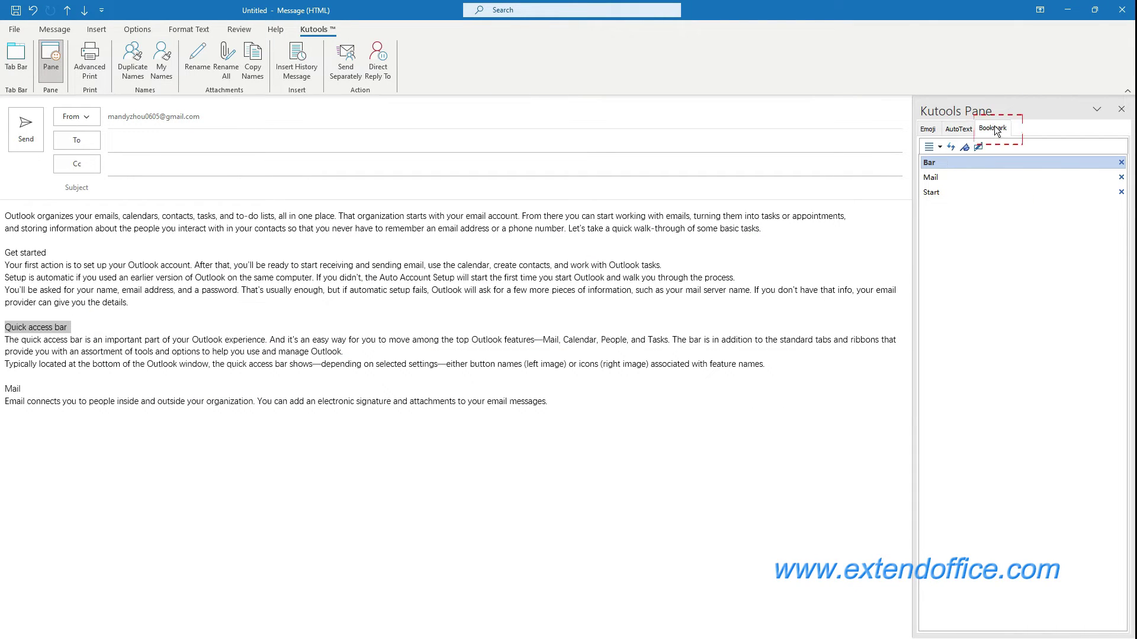
Change the Bar bookmark's name to AccessBar
click(964, 161)
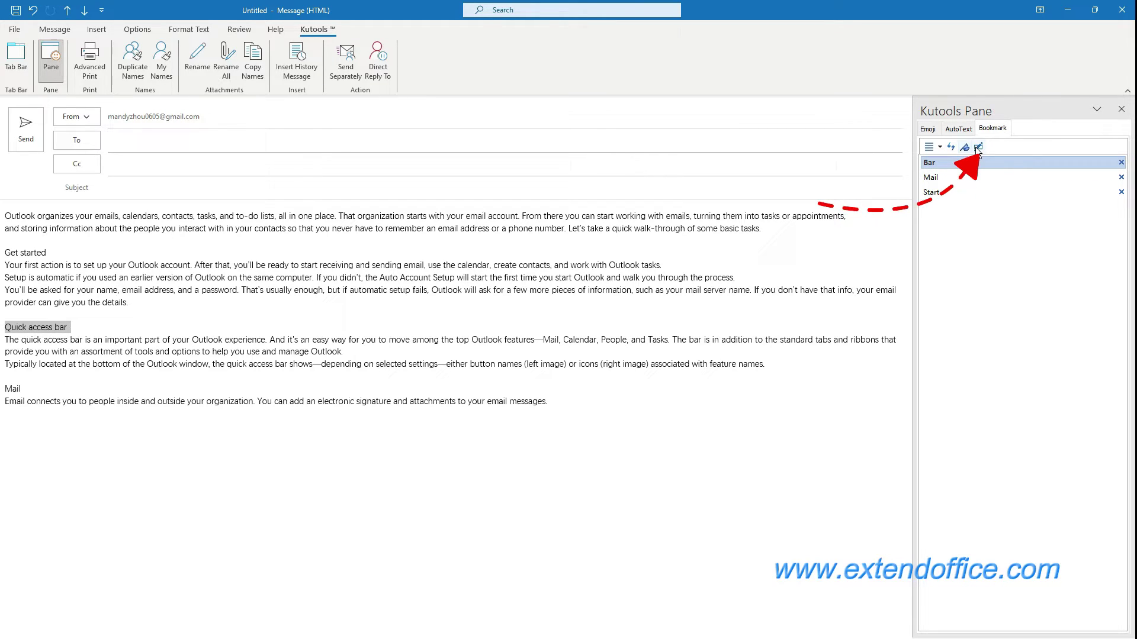
click(977, 147)
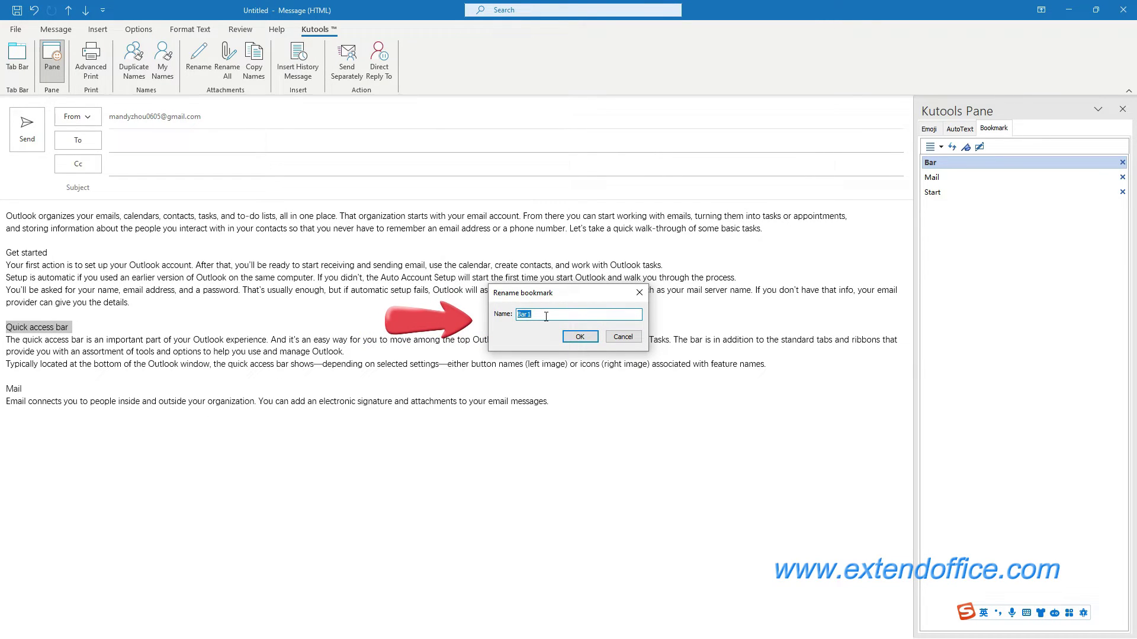
text(AccessBar)
click(593, 336)
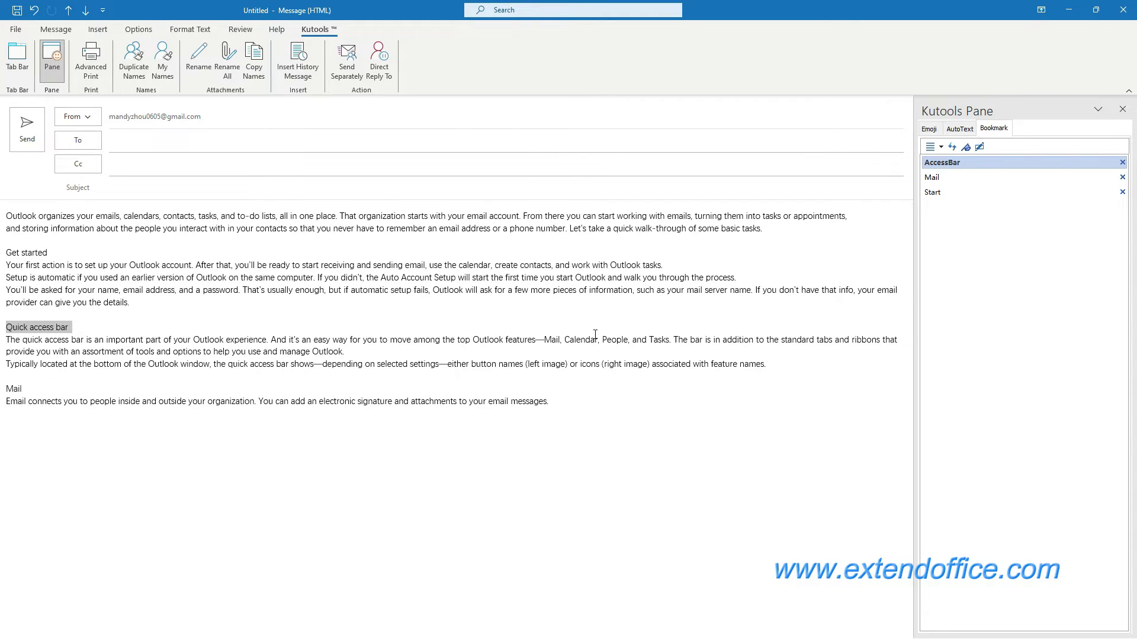
Change the Start bookmark's name to Introduction
click(950, 195)
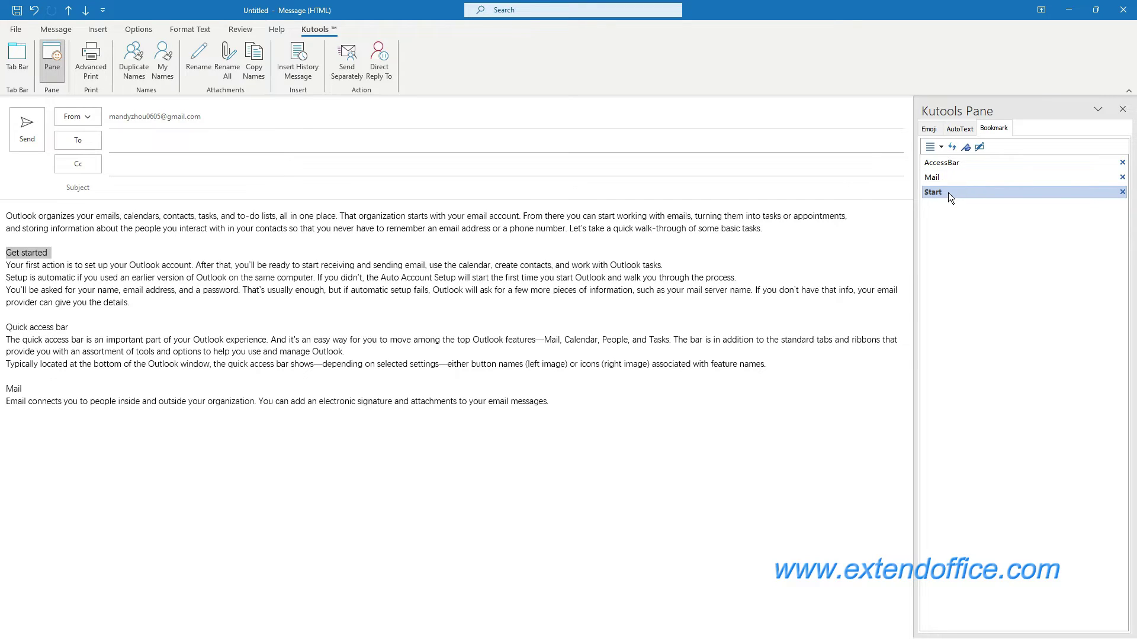
click(980, 146)
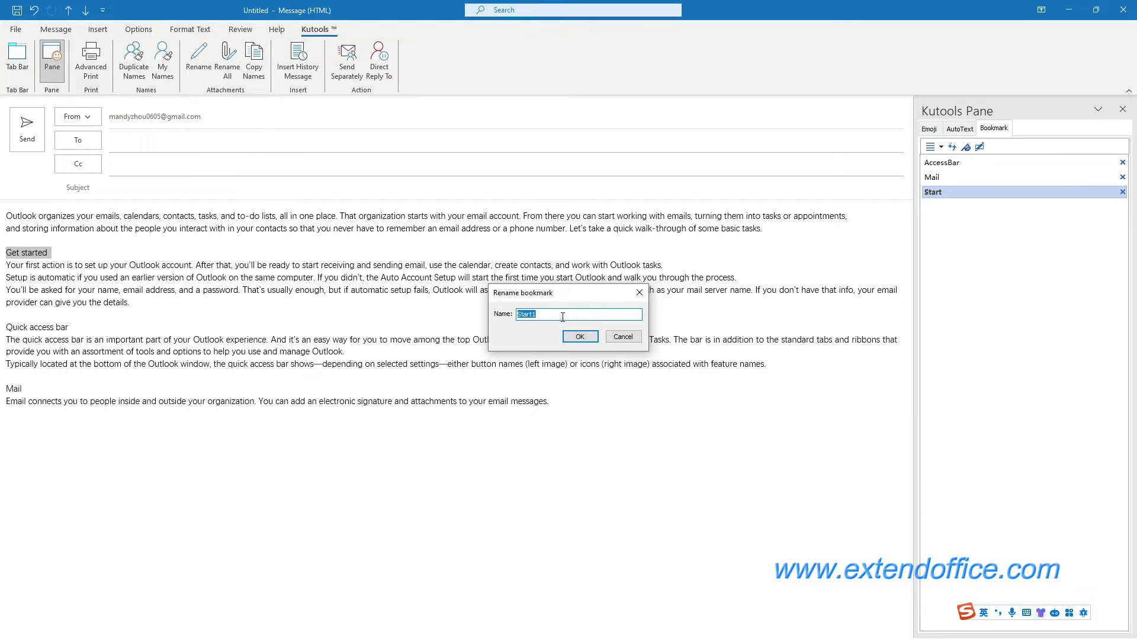
text(In)
text(troduction)
click(583, 339)
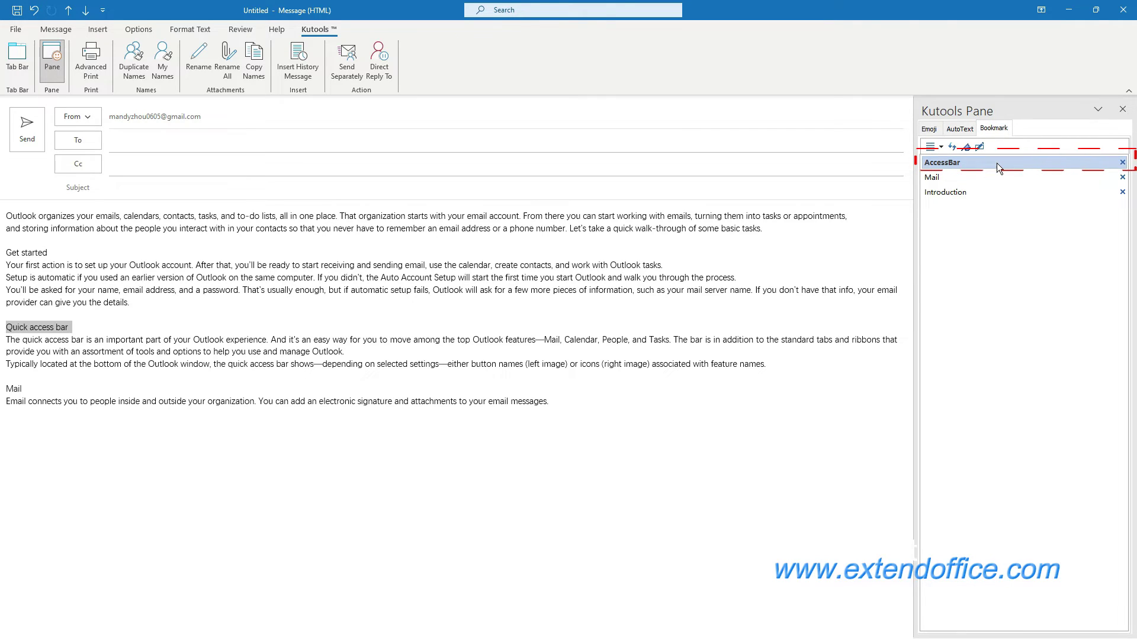
Remove the AccessBar bookmark with its row's X and confirm
click(1122, 163)
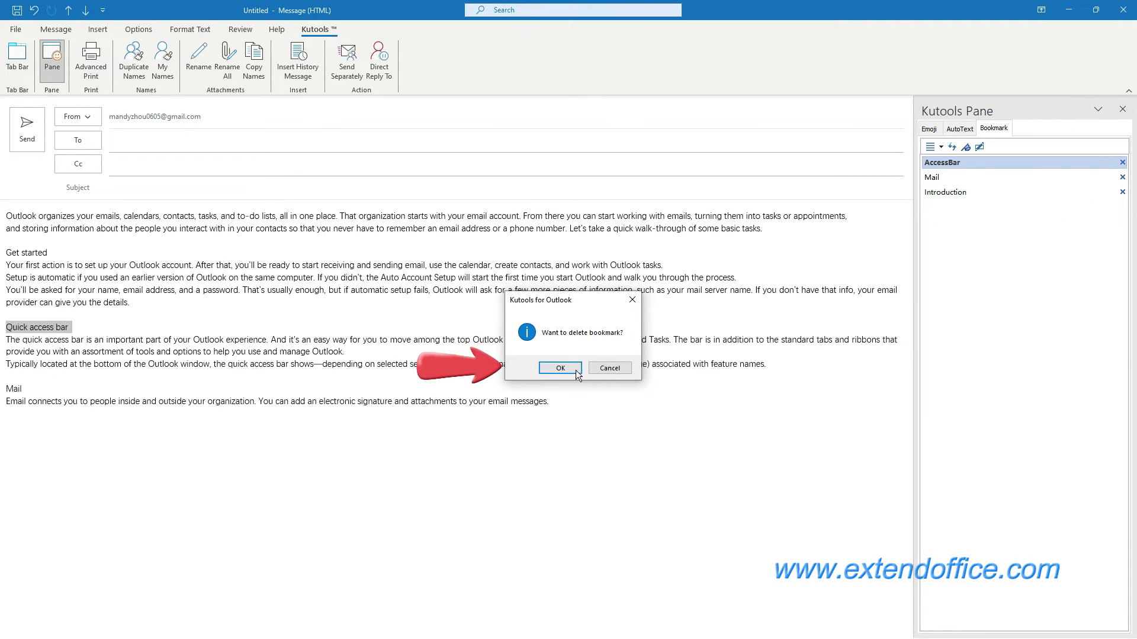
click(561, 368)
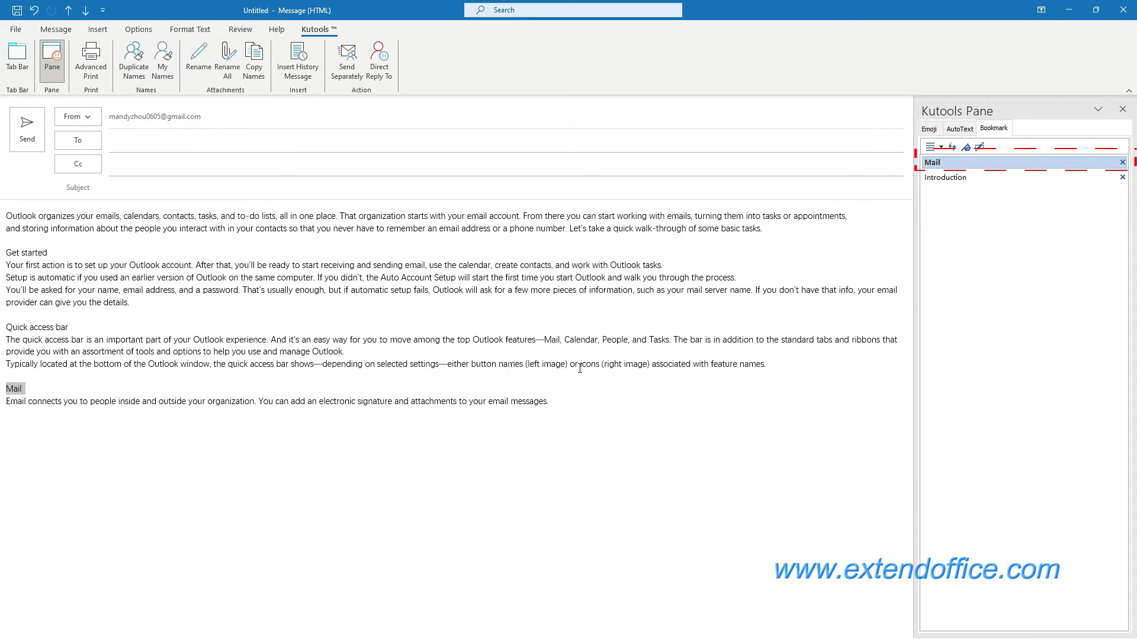
Remove the Mail bookmark through its right-click Delete bookmark command
right_click(966, 166)
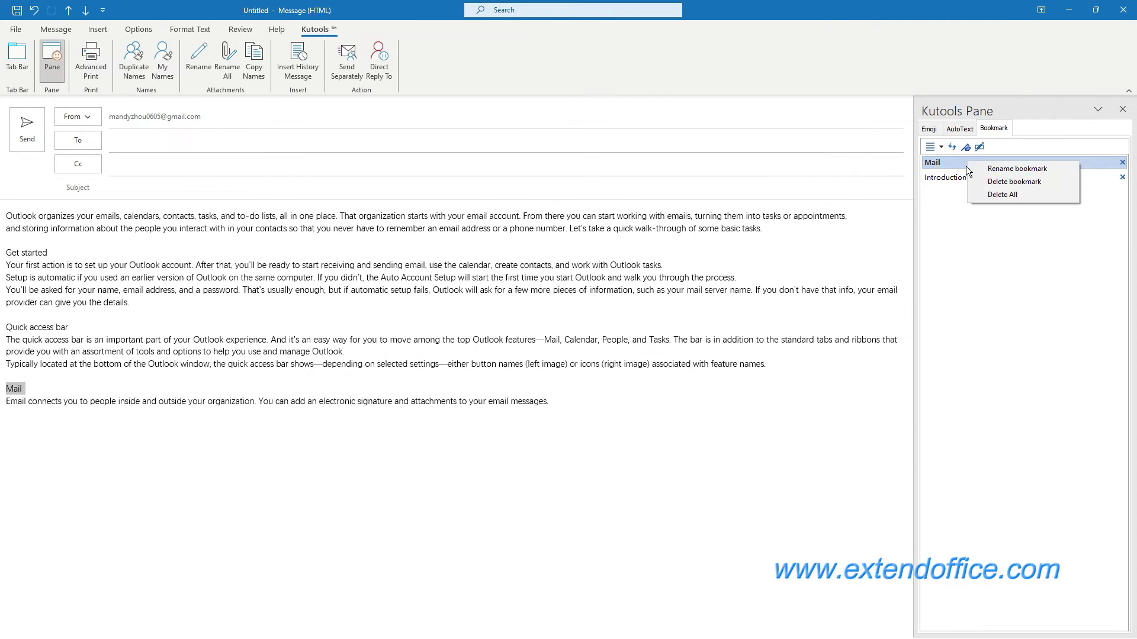
click(999, 182)
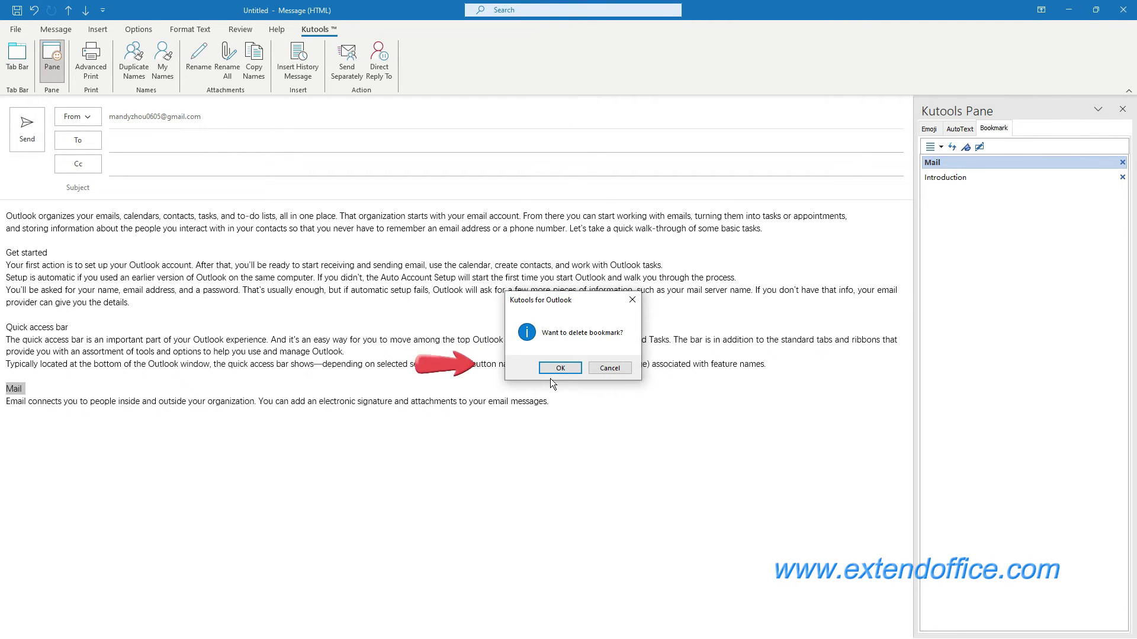
click(570, 369)
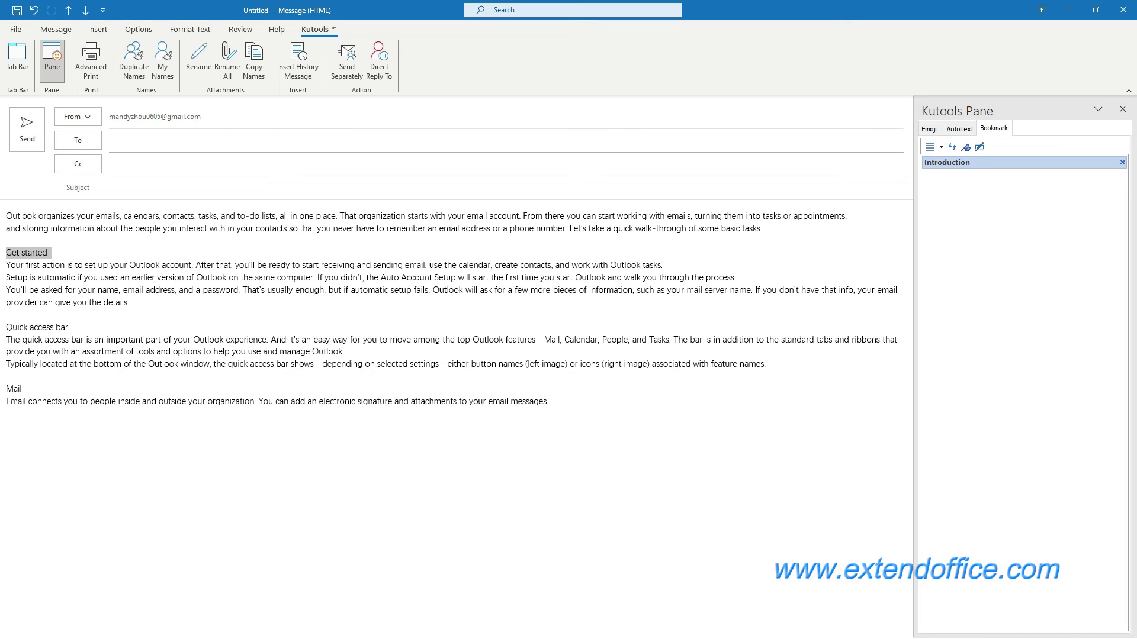
Use Delete All from the Introduction bookmark's context menu and confirm
right_click(1003, 163)
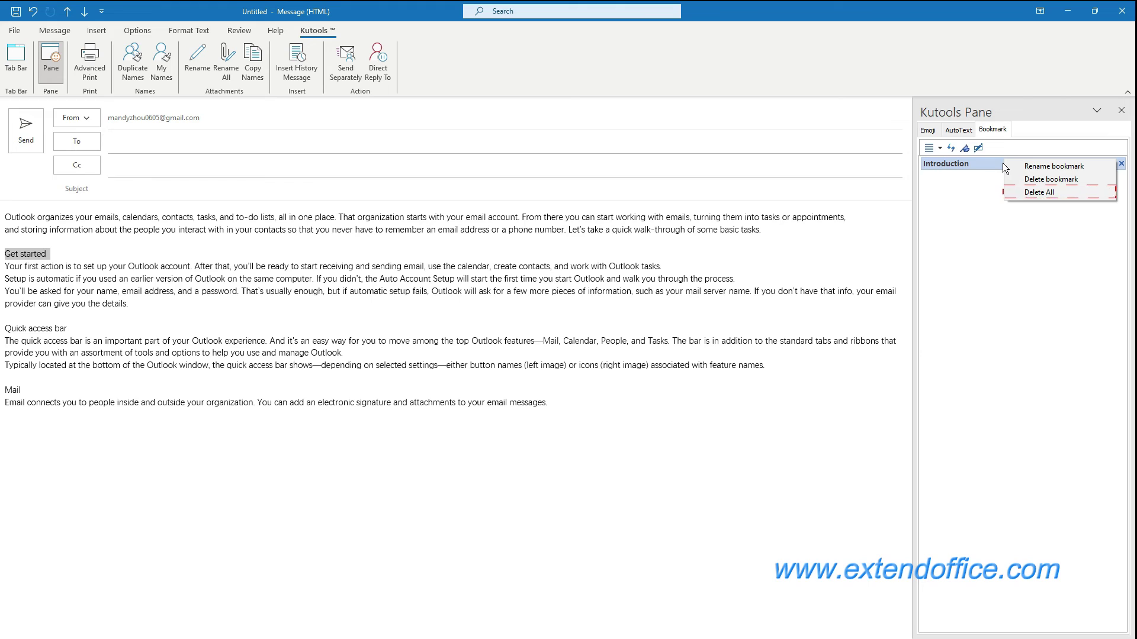
click(1068, 194)
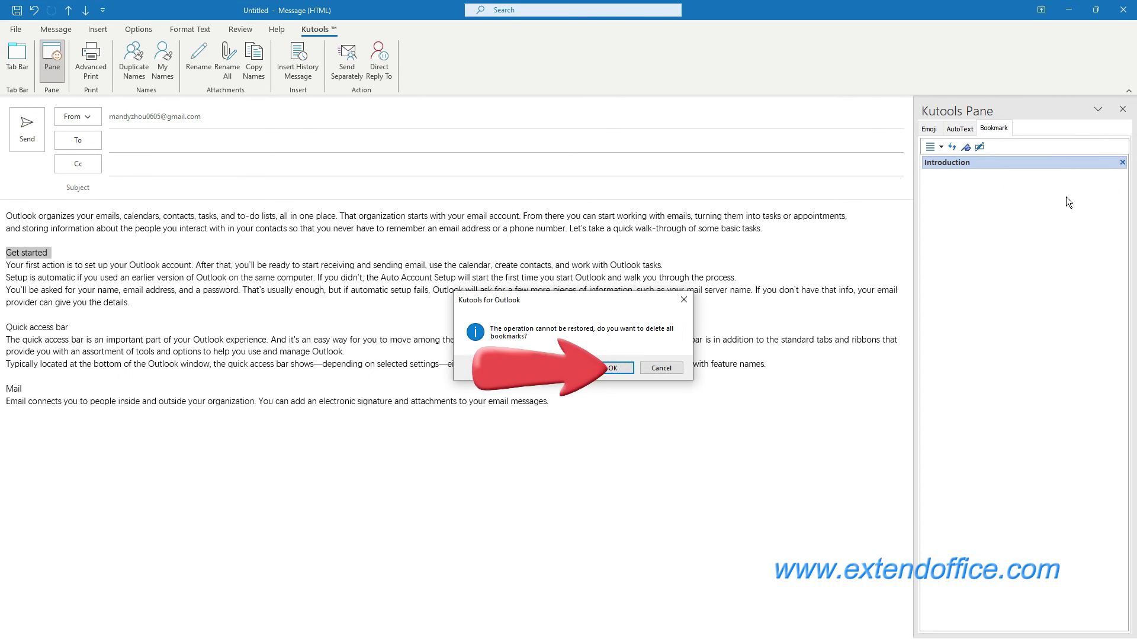
click(620, 368)
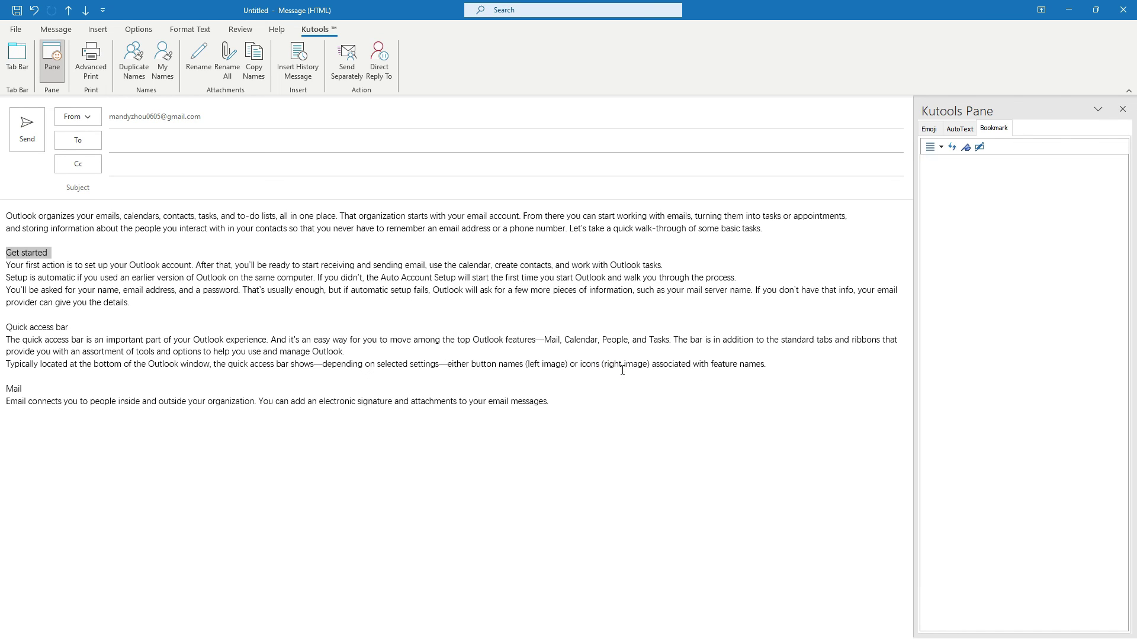